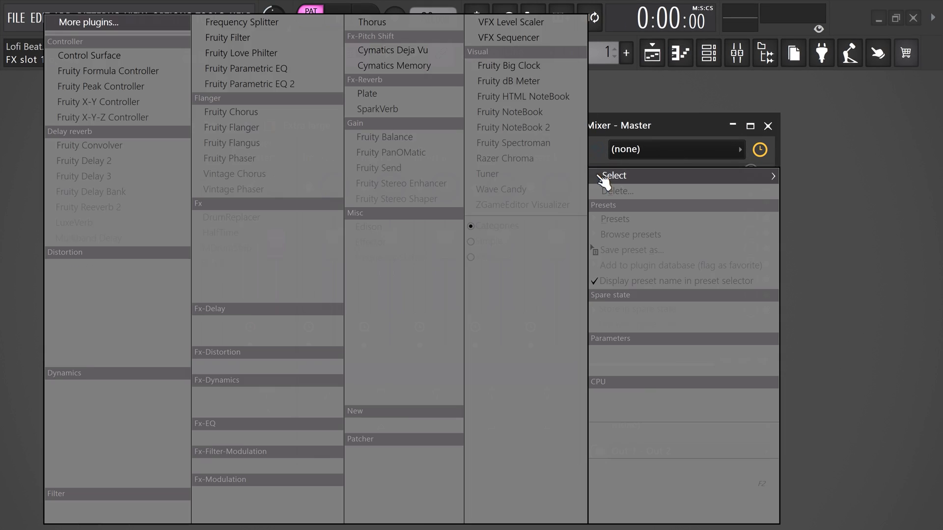
Step: Load Fruity Parametric EQ 2 onto the Master track's mixer slot
left_click(316, 83)
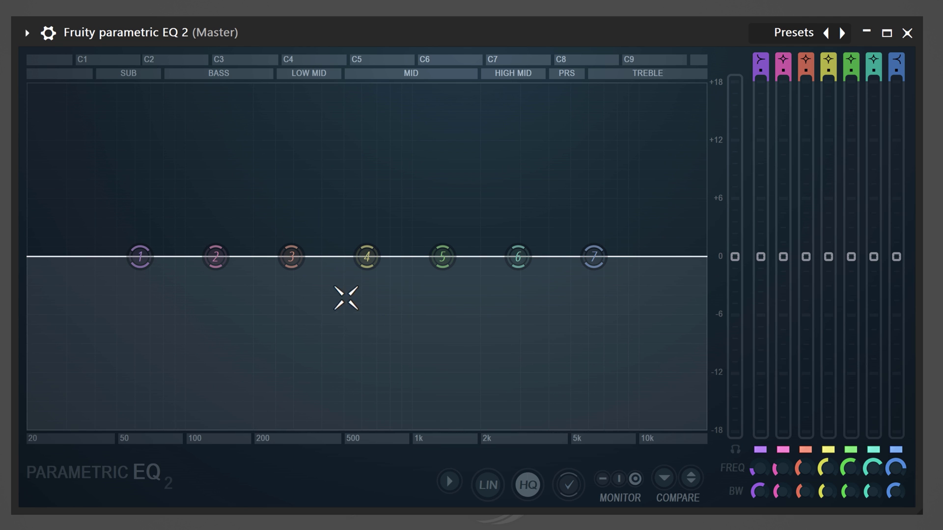
Step: Boost band 4 of the Master EQ to about +18 dB
left_click_drag(366, 255, 372, 426)
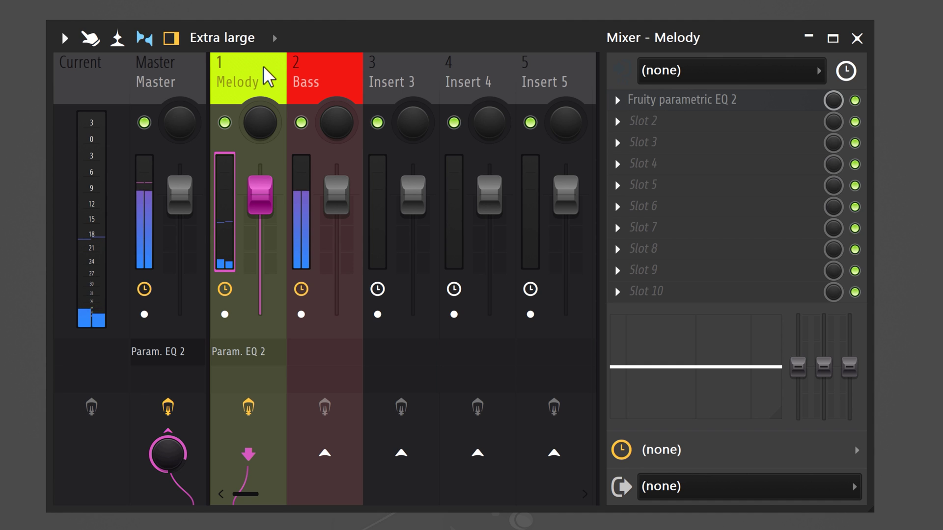
Step: Open the Fruity Parametric EQ 2 in the Melody insert's first effect slot
left_click(668, 104)
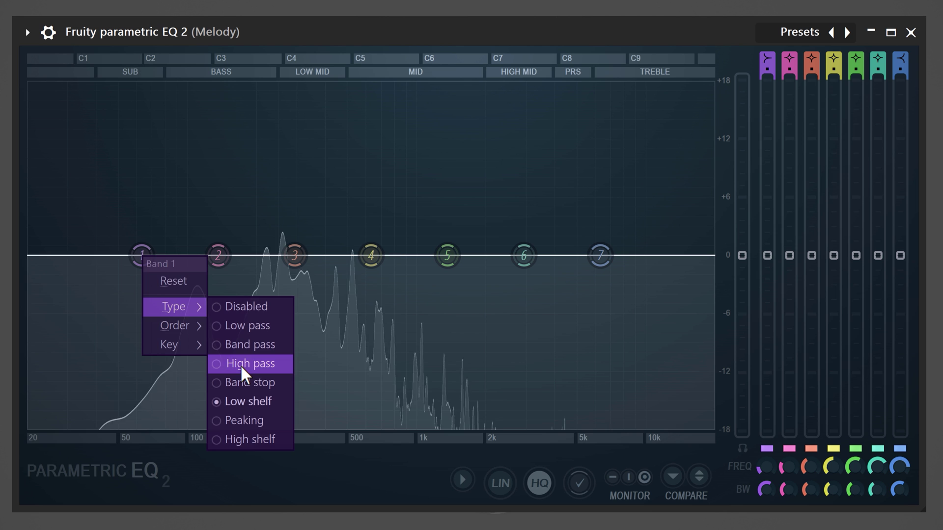
Step: Make Melody EQ band 1 a high-pass filter near 150 Hz with a steeper slope
left_click(242, 368)
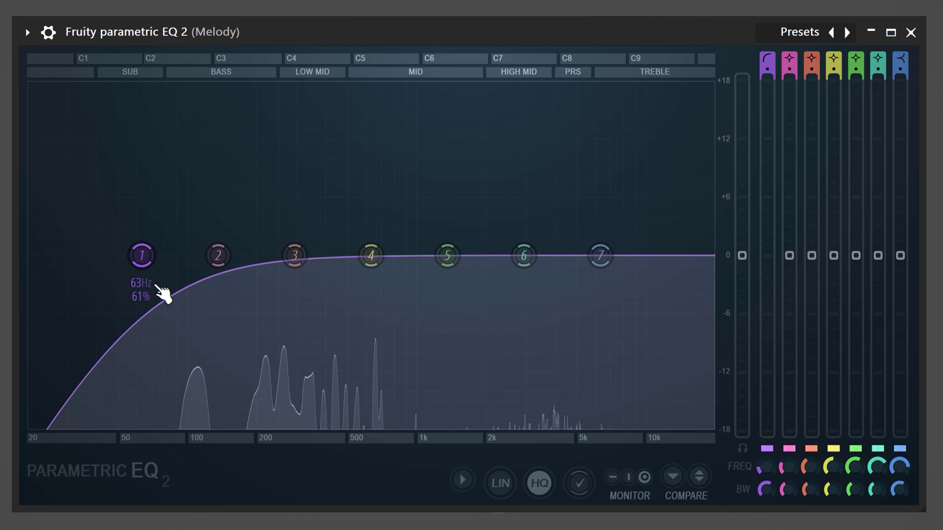
left_click_drag(152, 255, 277, 255)
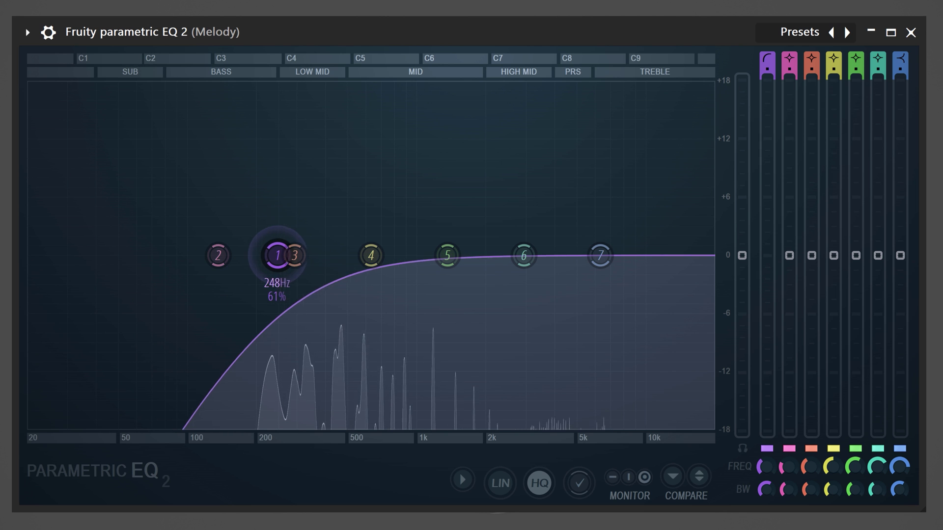
left_click_drag(417, 255, 390, 256)
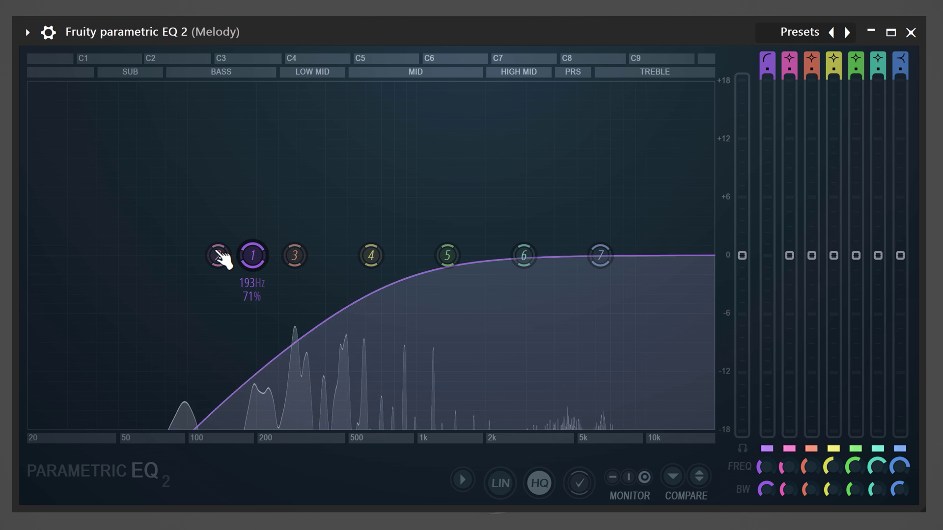
scroll(255, 258, "down", 4)
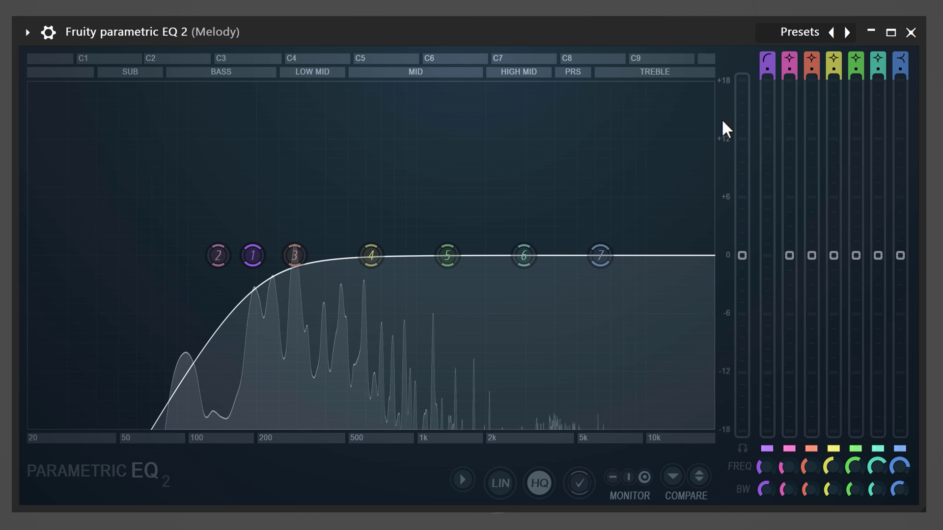
left_click_drag(768, 73, 767, 58)
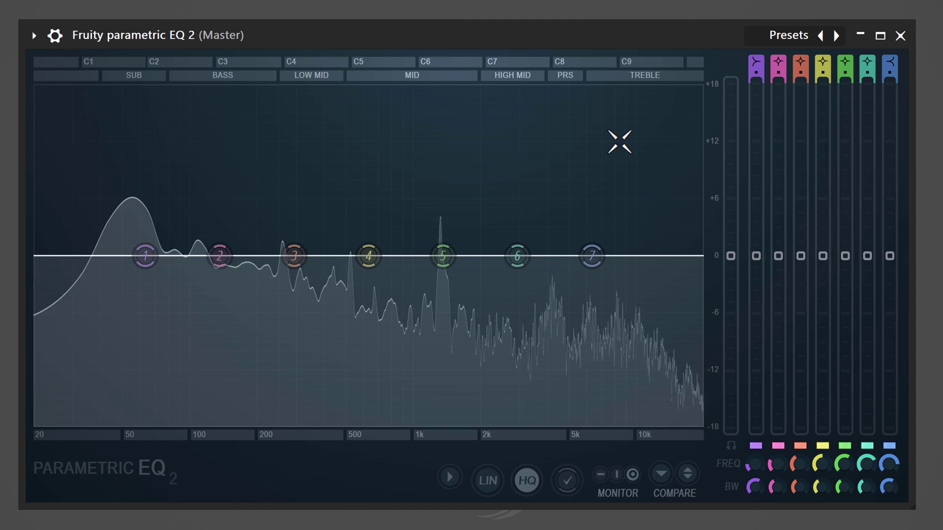
Step: Turn Master EQ band 7 into a low-pass filter with its cutoff at about 4586 Hz
right_click(591, 255)
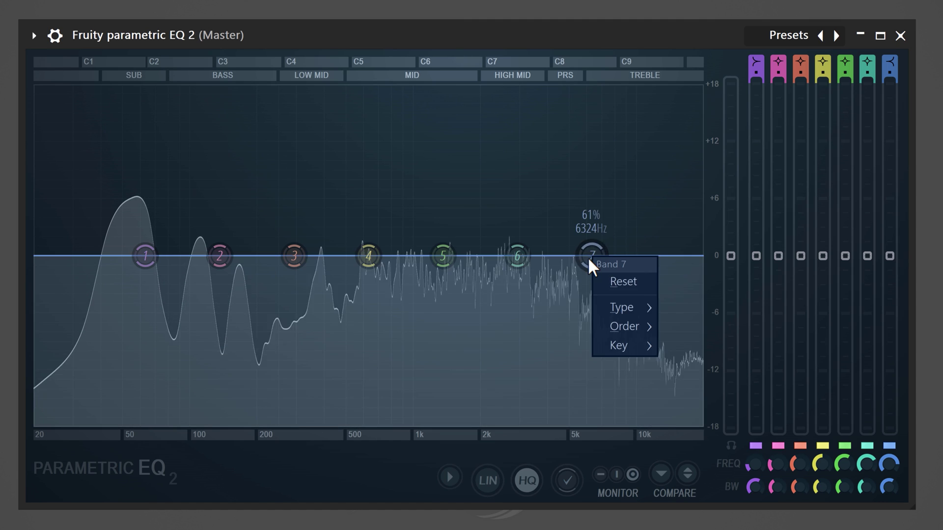
mouse_move(614, 308)
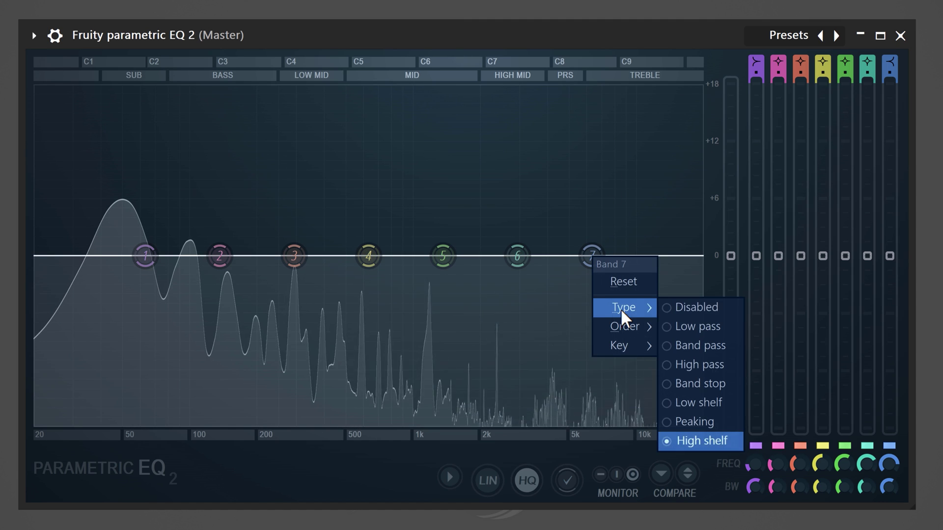
left_click(695, 327)
scroll(603, 269, "down", 3)
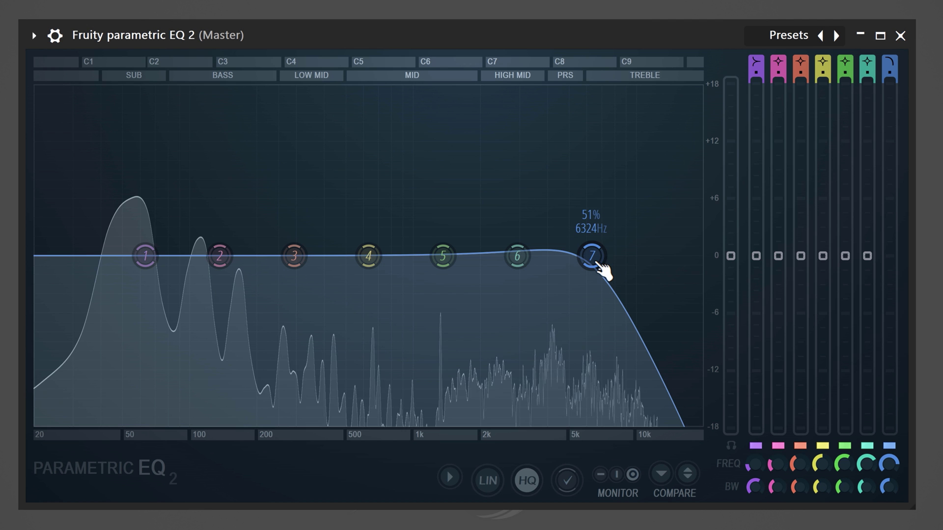
left_click_drag(600, 265, 542, 265)
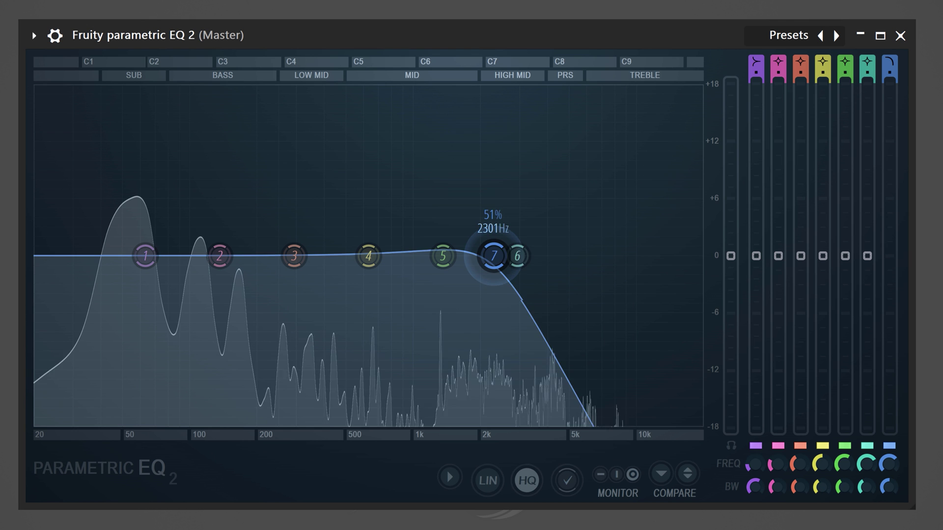
left_click_drag(527, 255, 560, 255)
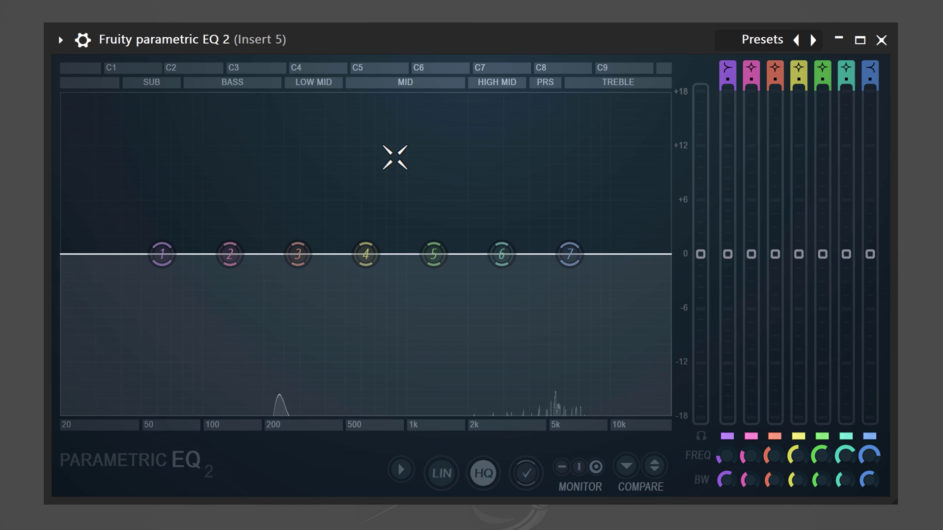
Step: Boost band 4 to +18 dB, narrow its bandwidth, and sweep the peak to about 424 Hz
mouse_move(372, 255)
left_click_drag(366, 242, 370, 95)
scroll(376, 96, "down", 10)
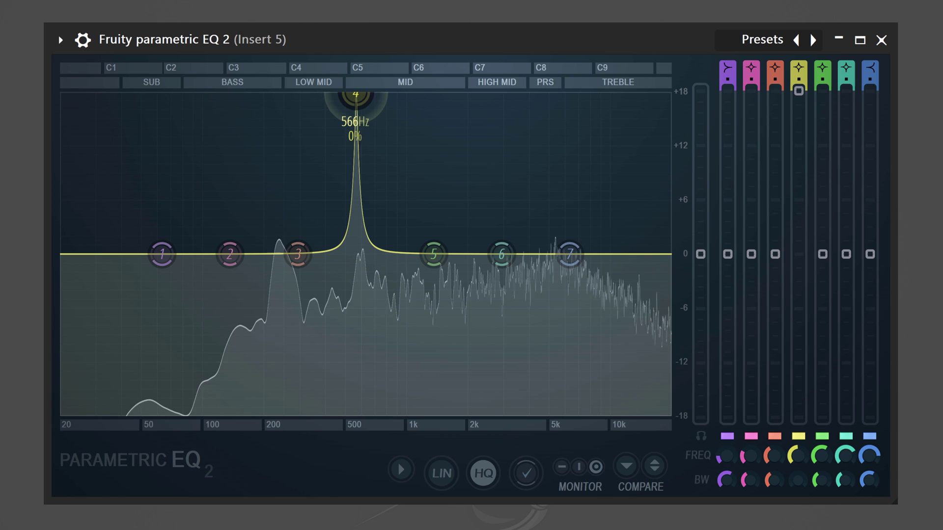
left_click_drag(344, 94, 330, 95)
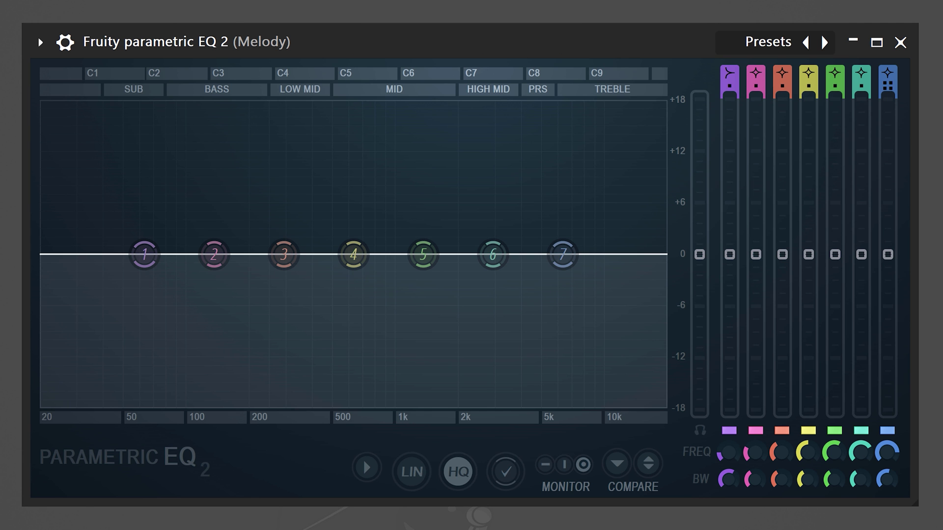
Step: Set Melody EQ band 7's type to Low pass
mouse_move(581, 294)
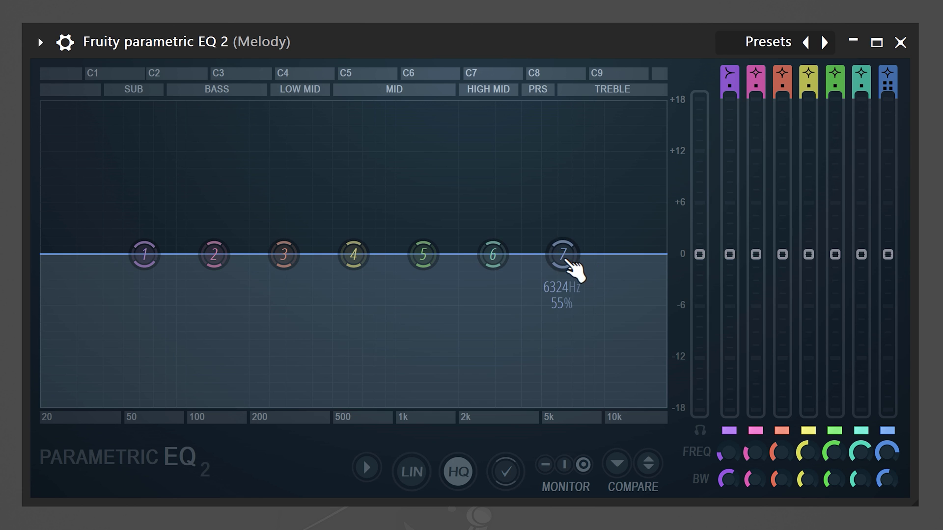
right_click(569, 268)
mouse_move(632, 322)
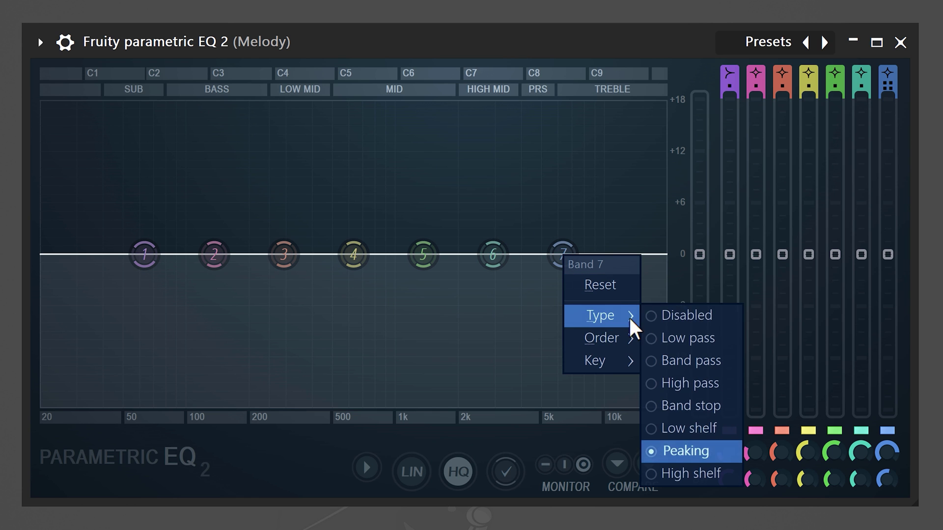
left_click(675, 338)
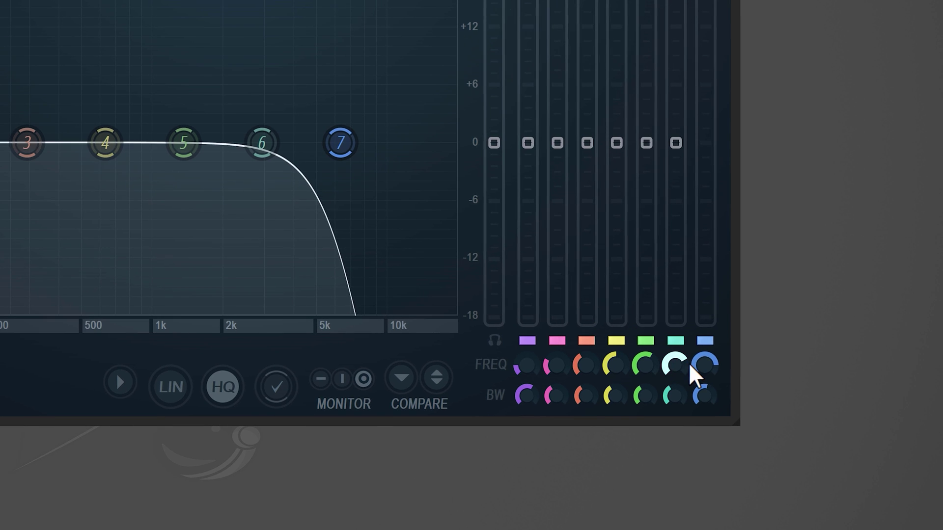
Step: Raise band 7's cutoff and create an automation clip for its frequency
left_click_drag(877, 464, 890, 451)
right_click(890, 451)
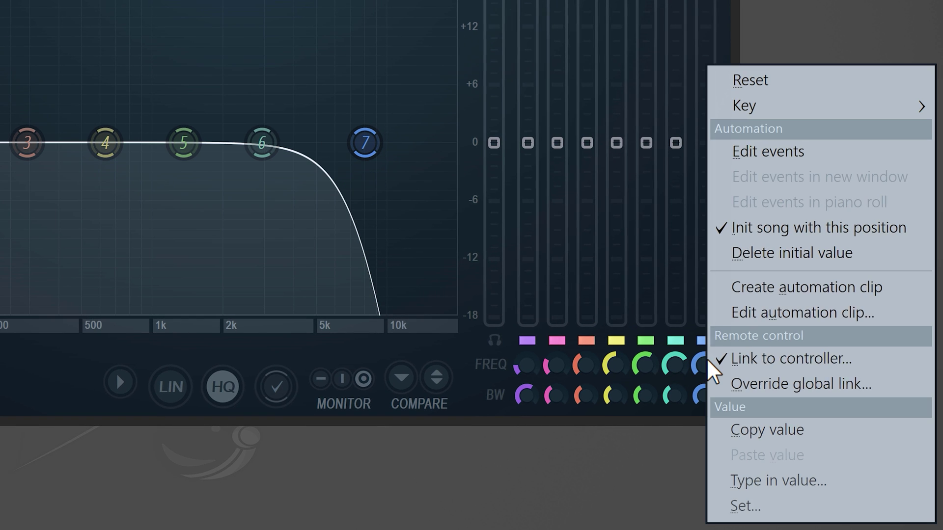
left_click(789, 294)
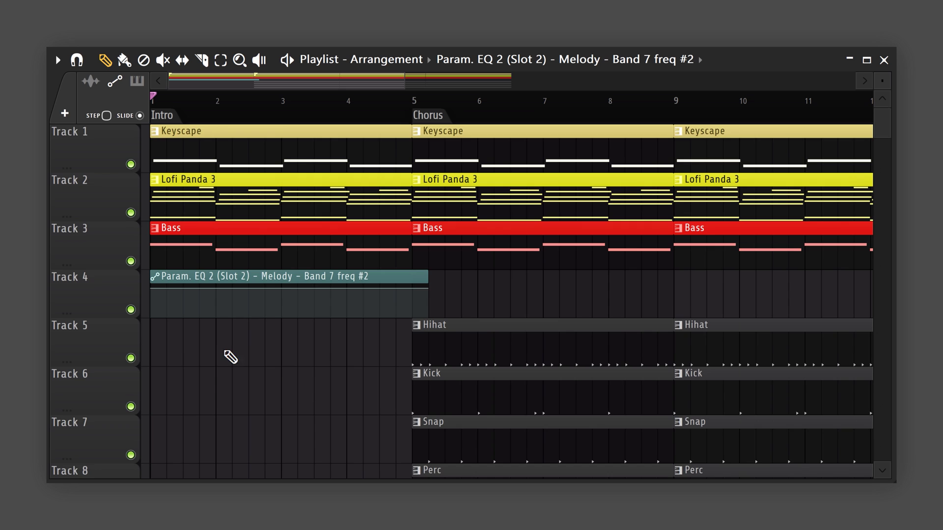
scroll(186, 304, "up", 5)
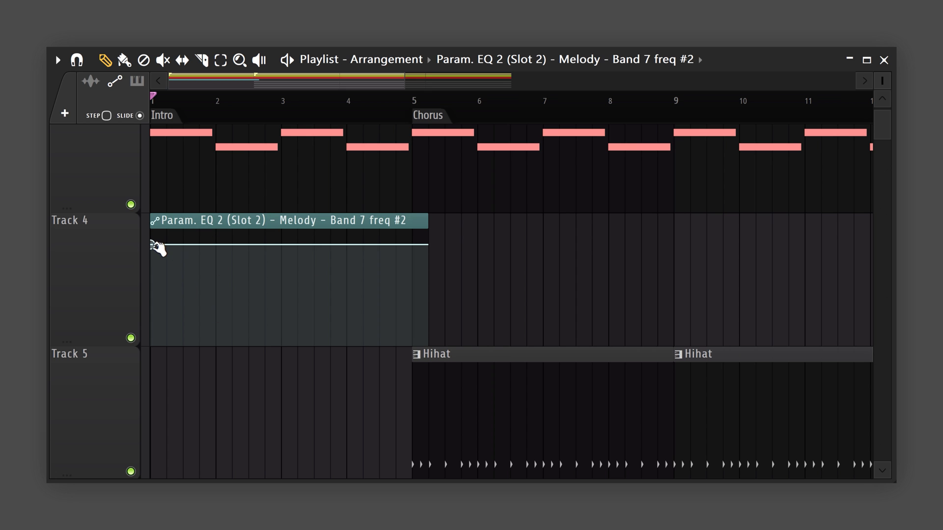
Step: Add points to the band 7 automation clip so it ramps down from bar 1 to bar 5
left_click_drag(153, 245, 150, 311)
mouse_move(216, 310)
left_mouse_down()
mouse_move(216, 267)
mouse_move(198, 237)
left_mouse_up()
left_click_drag(232, 238, 231, 318)
left_click_drag(300, 313, 297, 245)
Step: Play back the band 7 sweep, then raise the bar 5 point near the top
double_click(328, 255)
key("space")
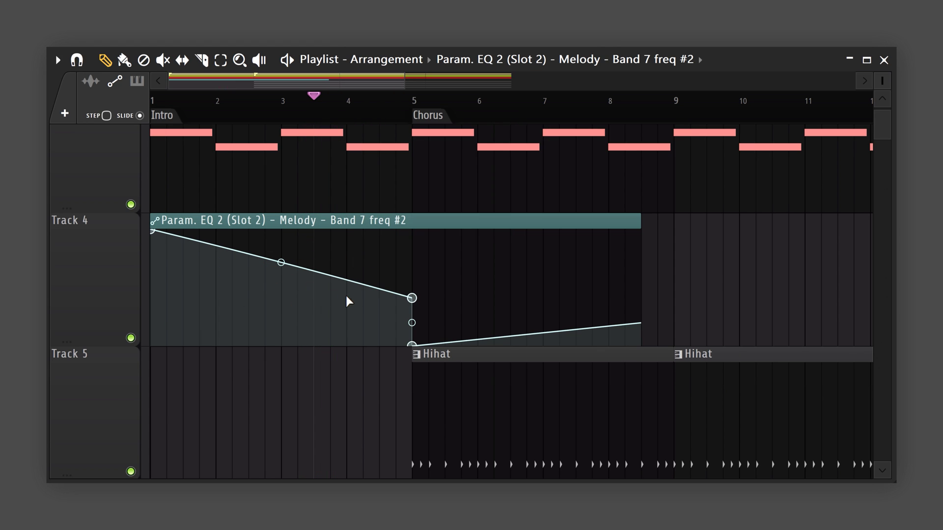
key("space")
left_click_drag(414, 346, 414, 239)
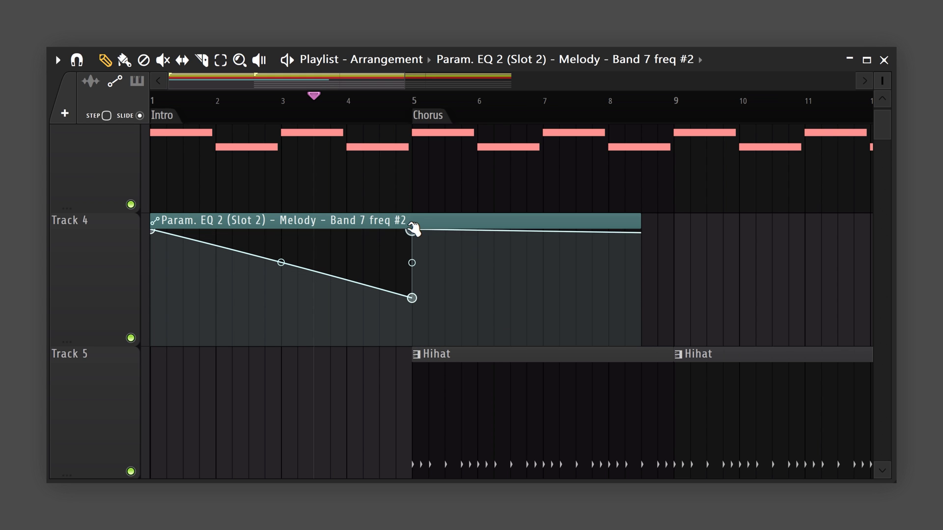
key("space")
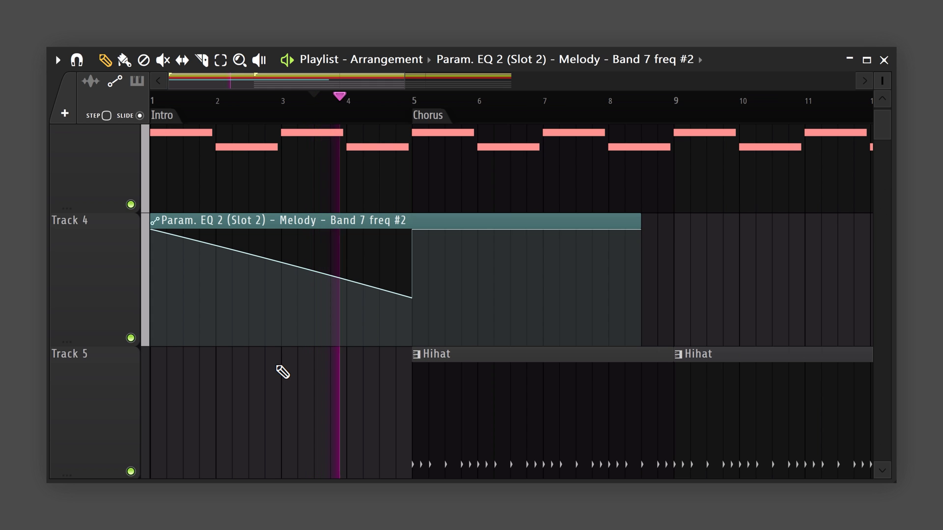